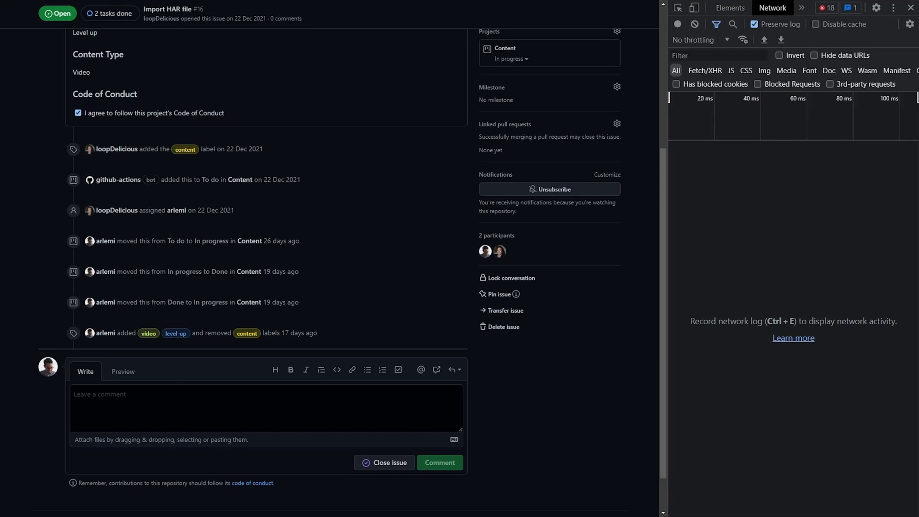
- Record network traffic while posting the comment 'Leaving a comment to test HAR export' on the issue
left_click(142, 387)
type("Leaving a comment to test HAR export")
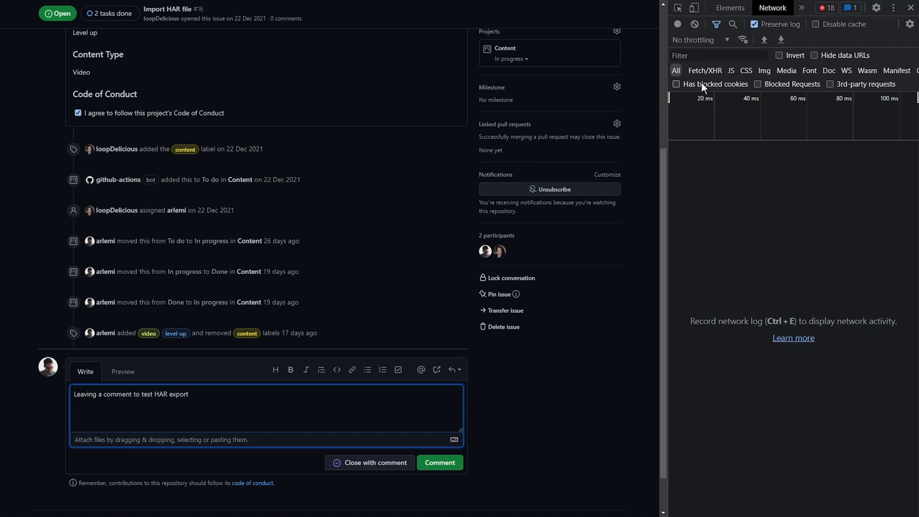
left_click(678, 25)
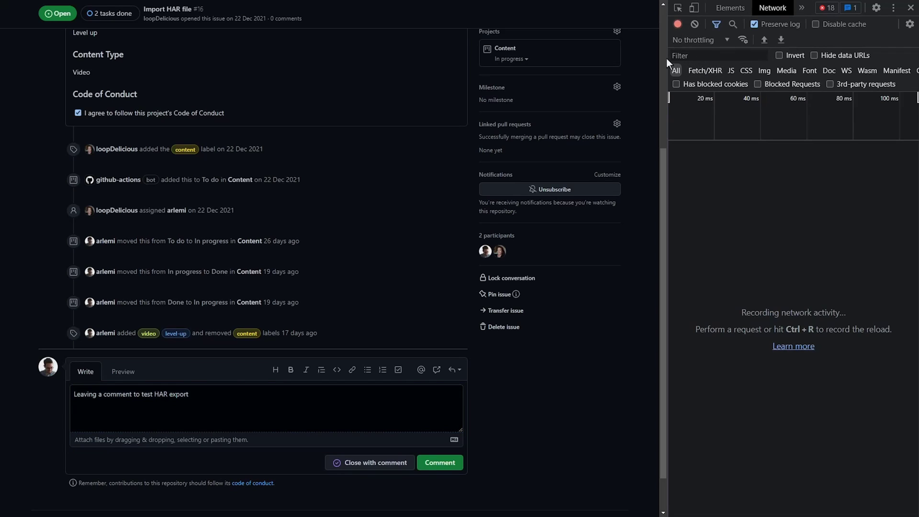
left_click(430, 465)
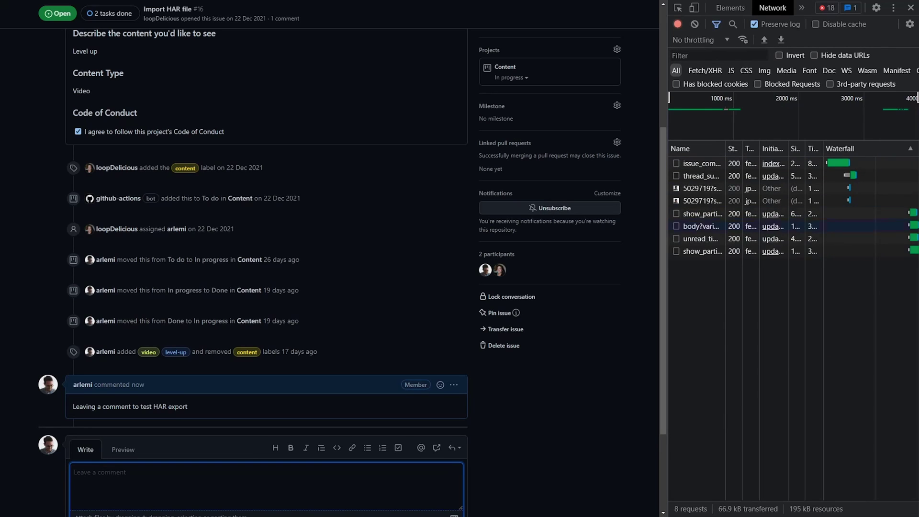
- Stop recording and save all requests with content as github.com.har
left_click(678, 25)
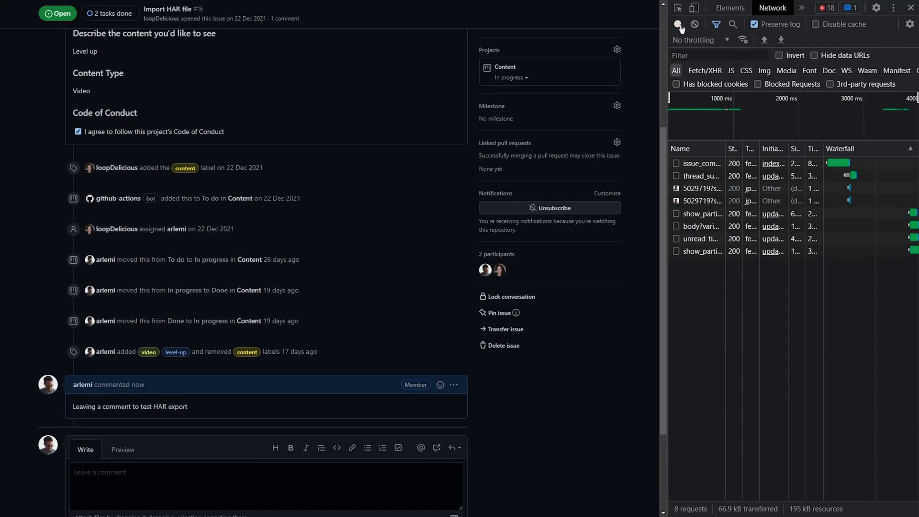
right_click(721, 207)
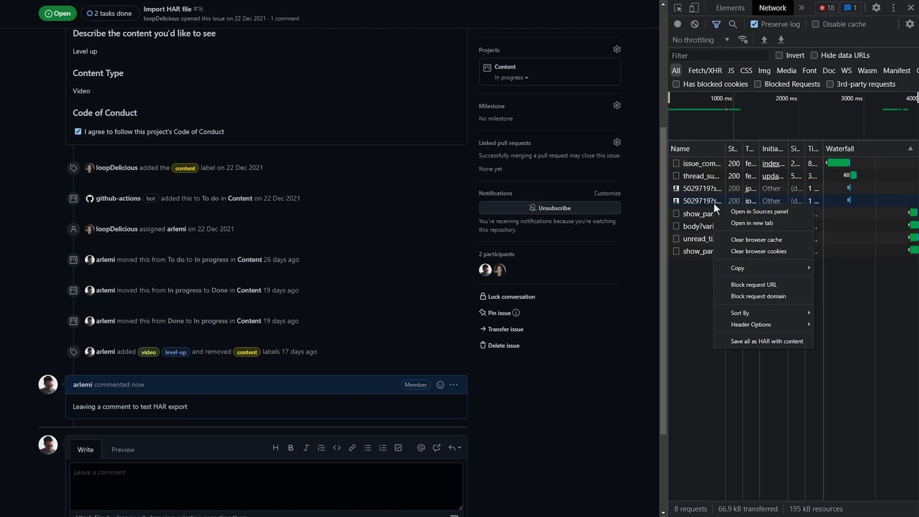
left_click(756, 341)
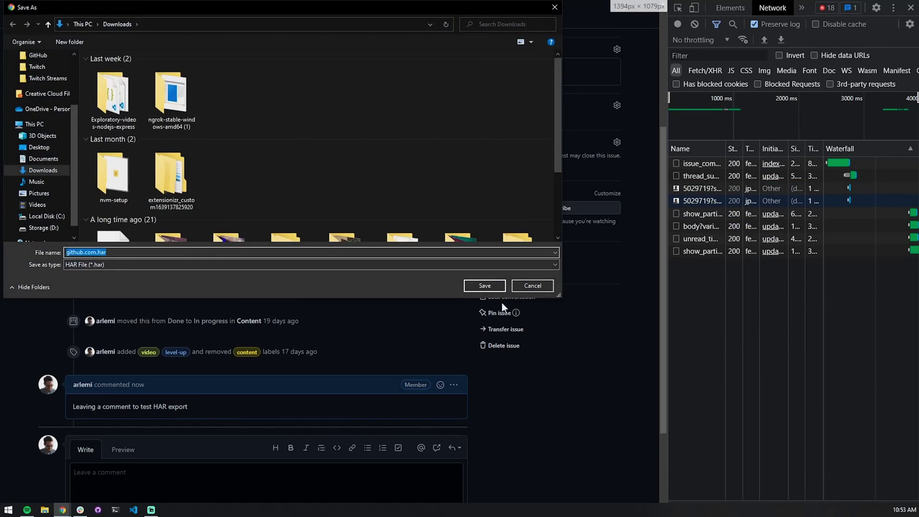
left_click(483, 286)
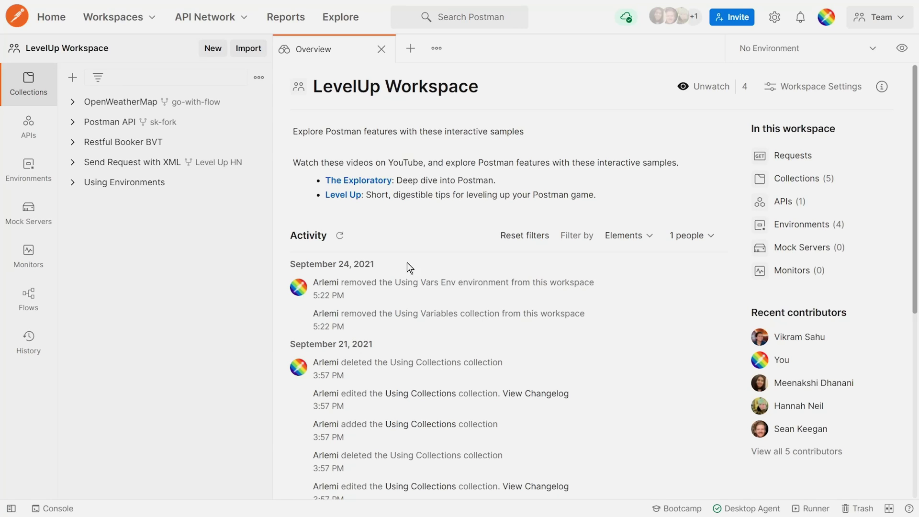
- Select github.com.har for upload in Postman's Import dialog
left_click(248, 50)
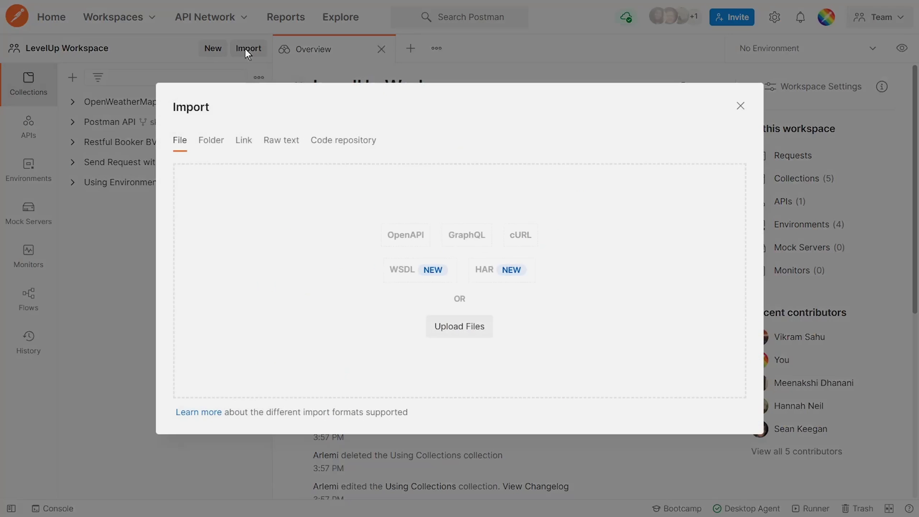
left_click(460, 326)
double_click(108, 91)
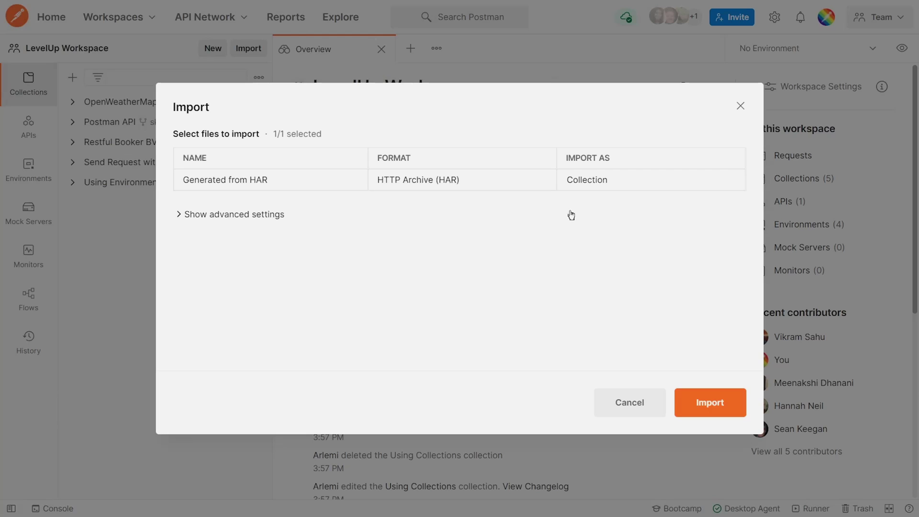
- Review the advanced HAR settings and import the file as a collection
left_click(180, 217)
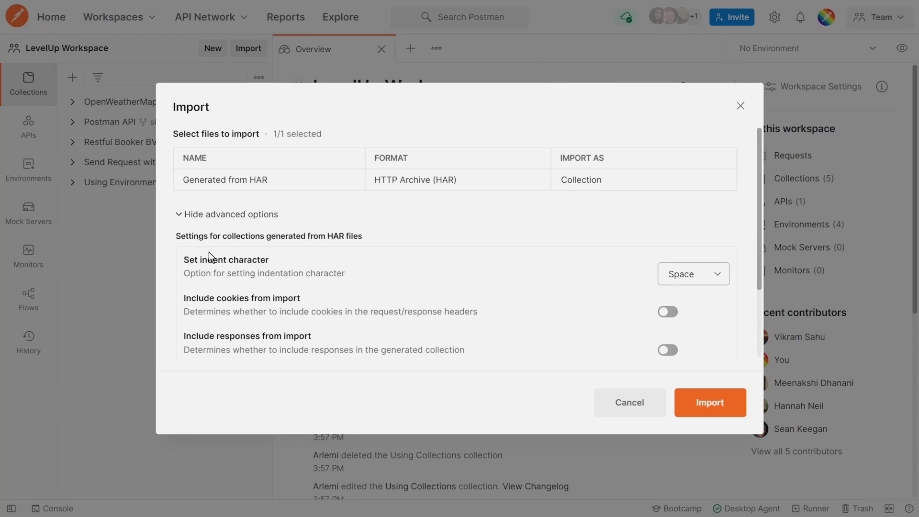
scroll(210, 250, "down", 1)
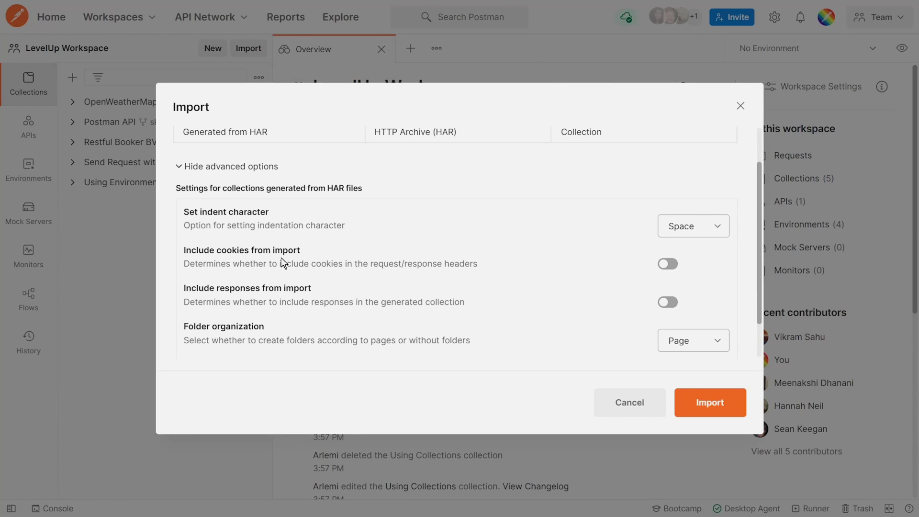
scroll(255, 273, "down", 1)
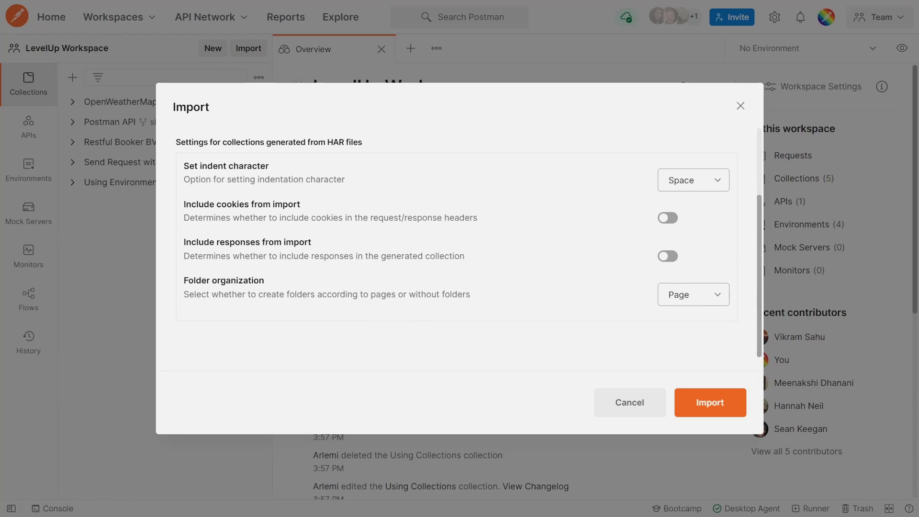
left_click(714, 401)
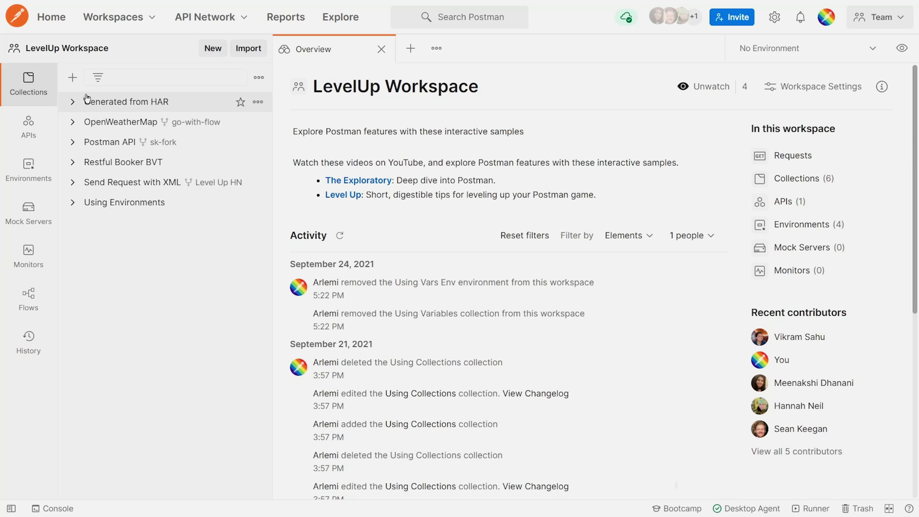
- Show the form-data body of the POST issue_comments request in Generated from HAR
left_click(73, 102)
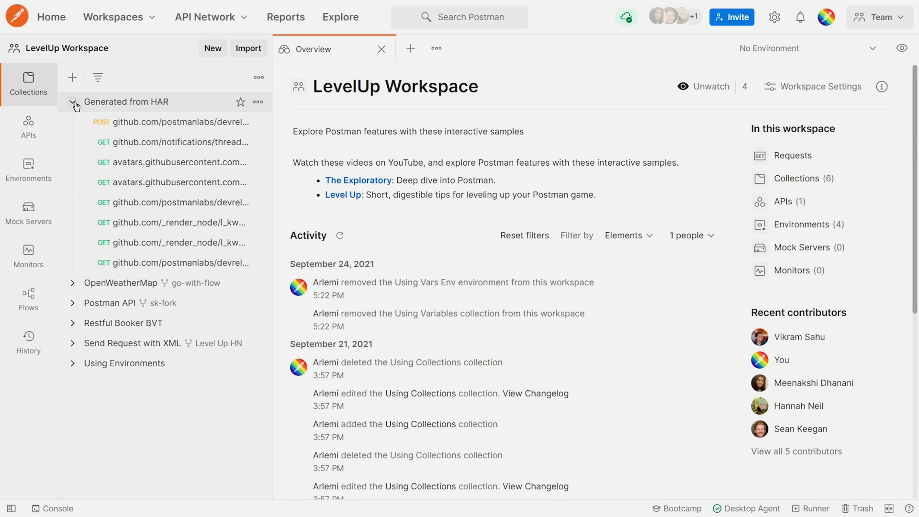
left_click(150, 123)
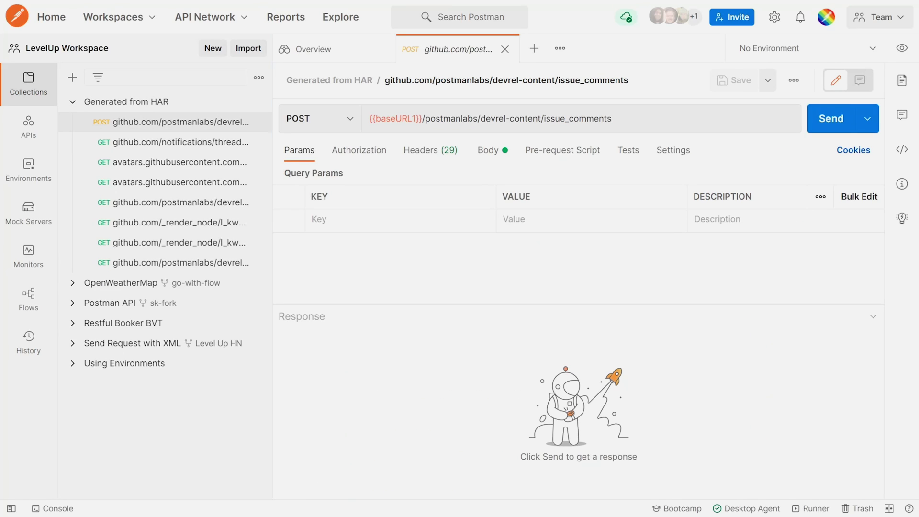
left_click(480, 152)
scroll(478, 247, "up", 5)
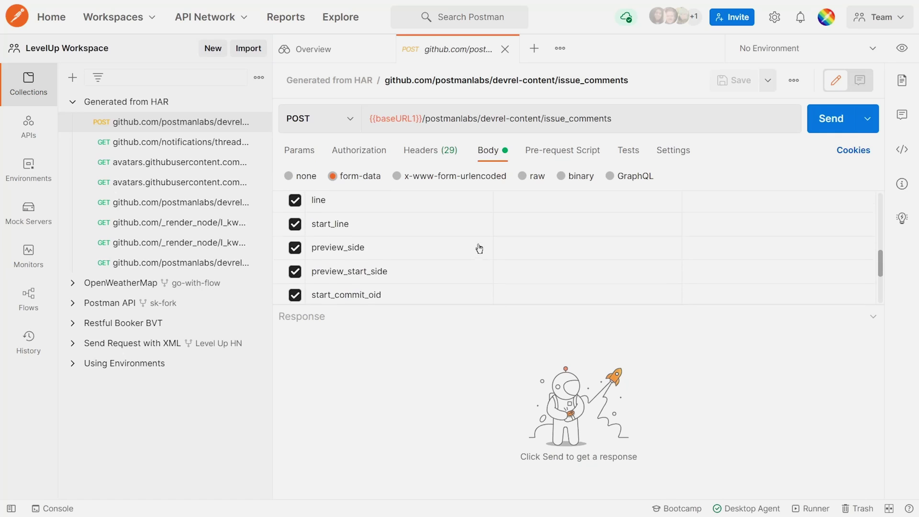
scroll(478, 246, "up", 5)
scroll(402, 263, "down", 1)
scroll(403, 246, "down", 2)
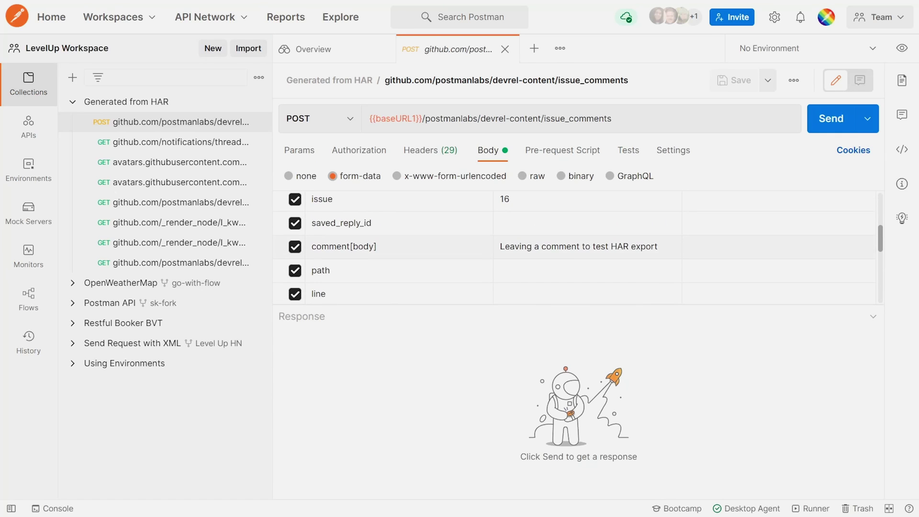